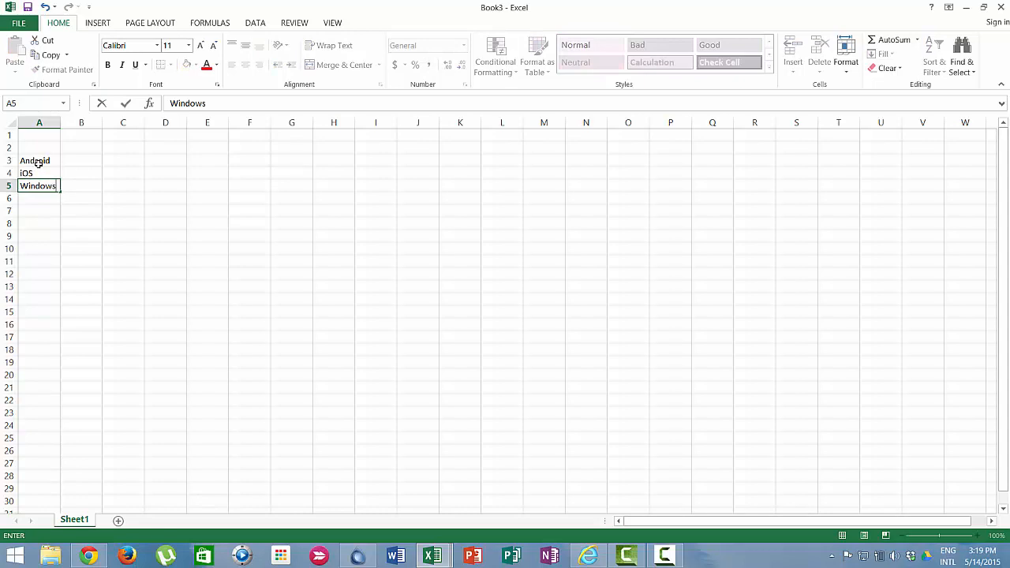
Step: Add Blackberry in A6 below the other operating systems and enter 45, 40, 14 and 1 in B3:B6
key("Return")
type("Blackberry")
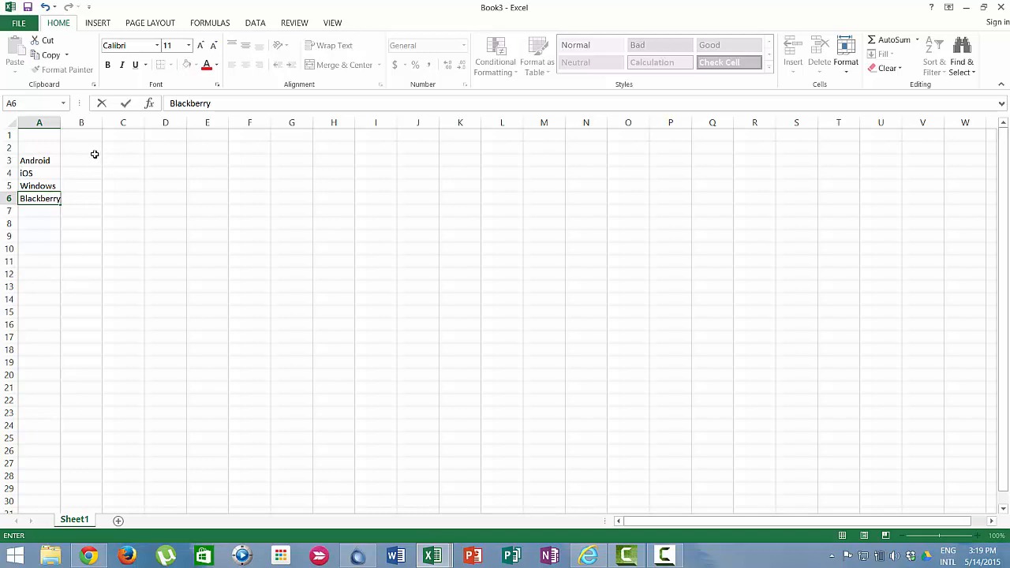
left_click(85, 160)
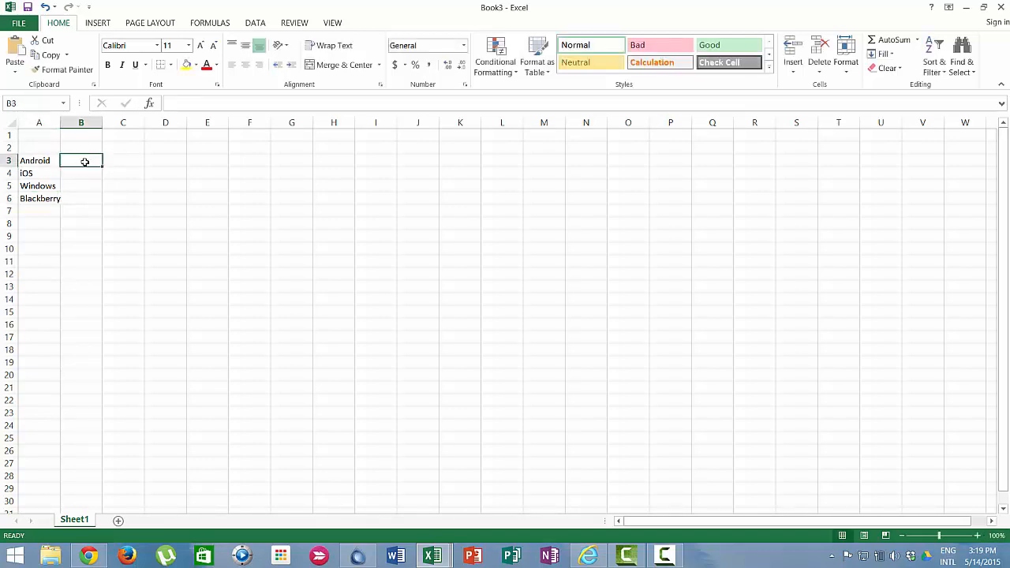
type("45")
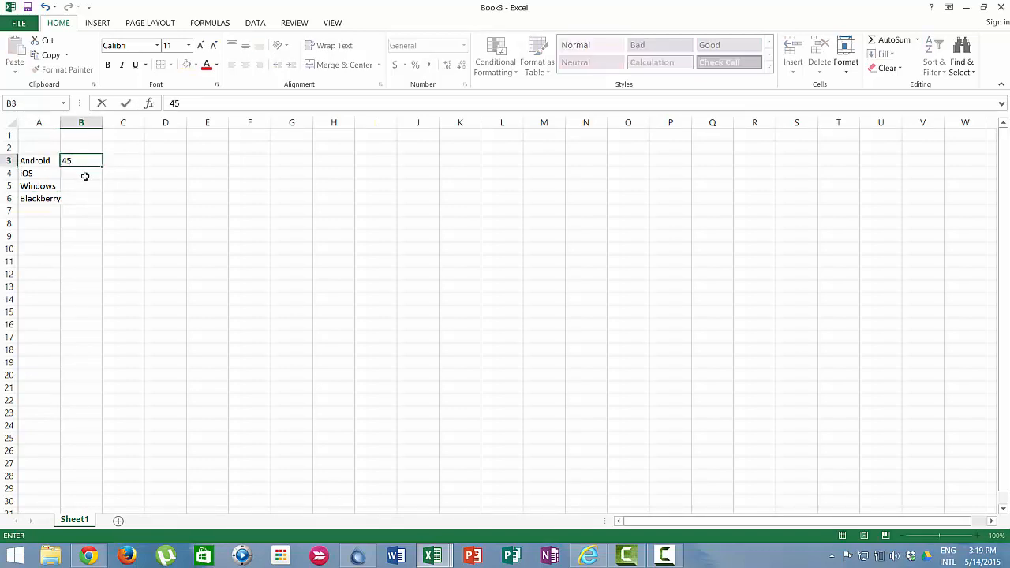
left_click(85, 176)
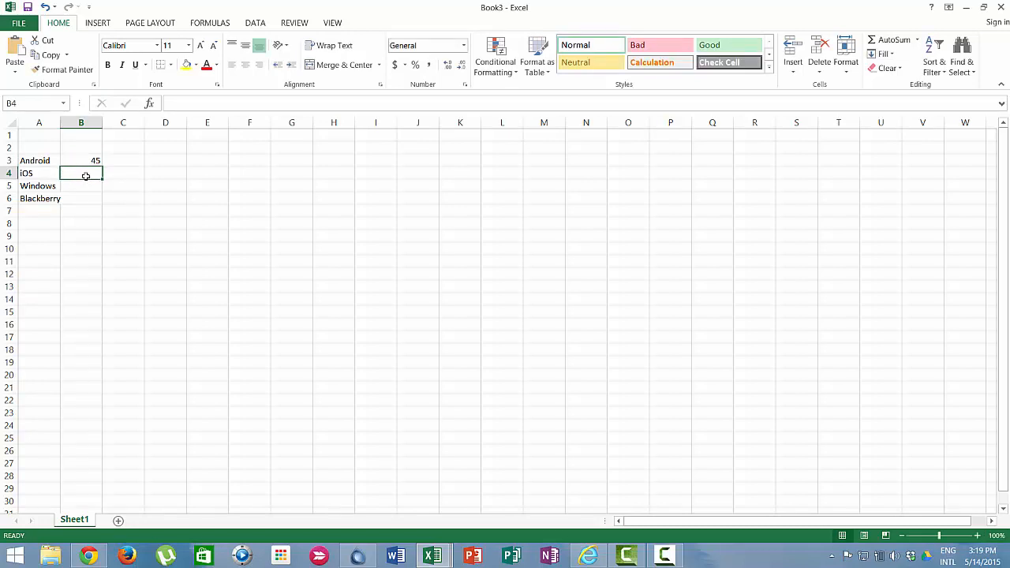
type("40")
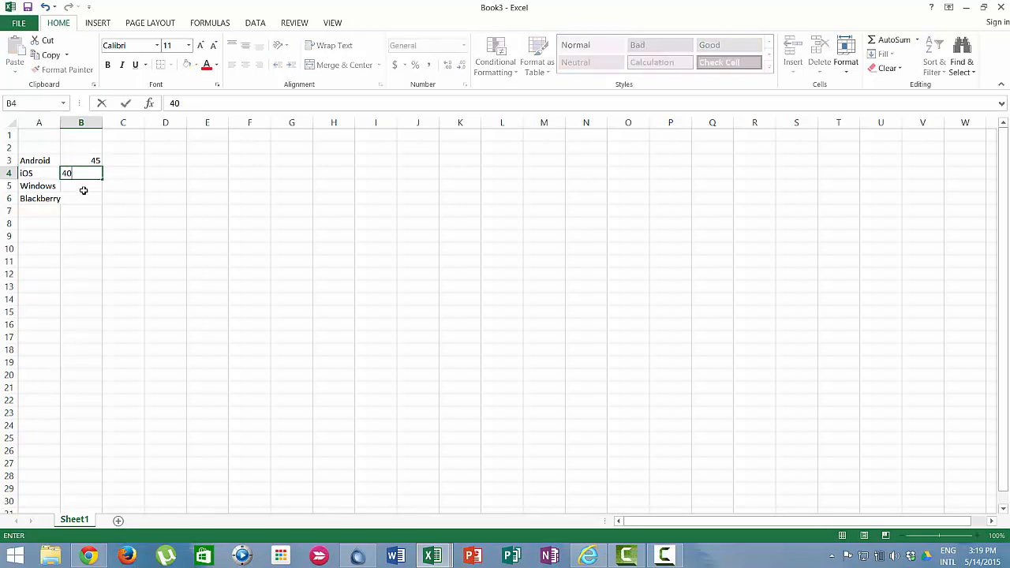
left_click(85, 188)
type("14")
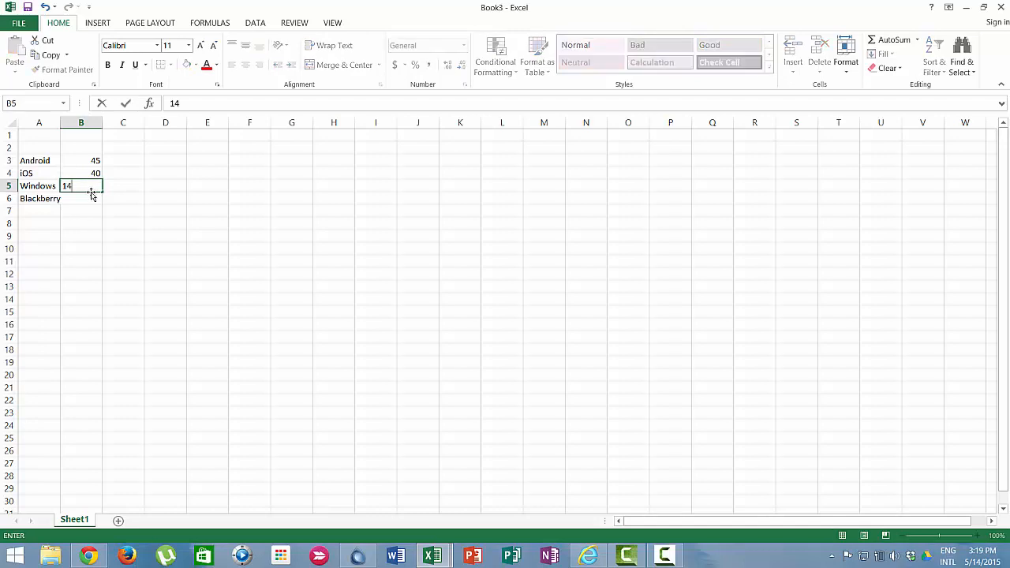
left_click(97, 201)
type("1")
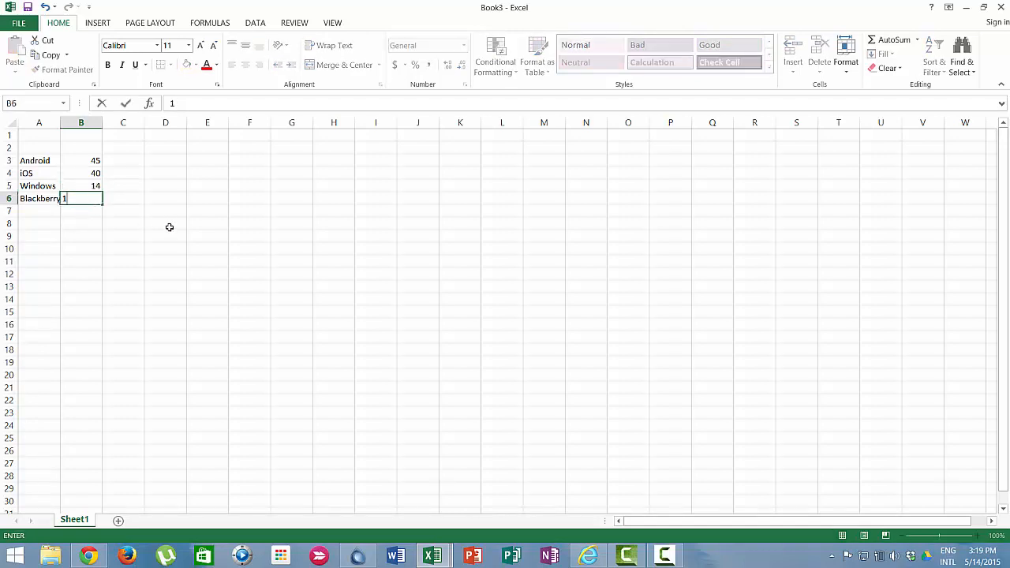
left_click(167, 224)
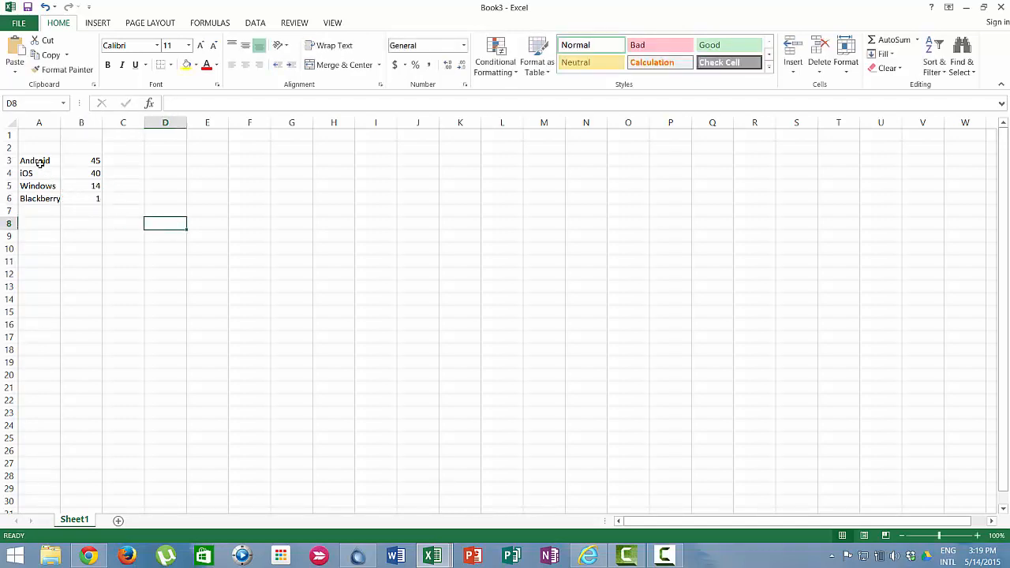
Step: Insert a clustered column chart from the data in A3:B6 using Quick Analysis
left_click_drag(37, 162, 72, 194)
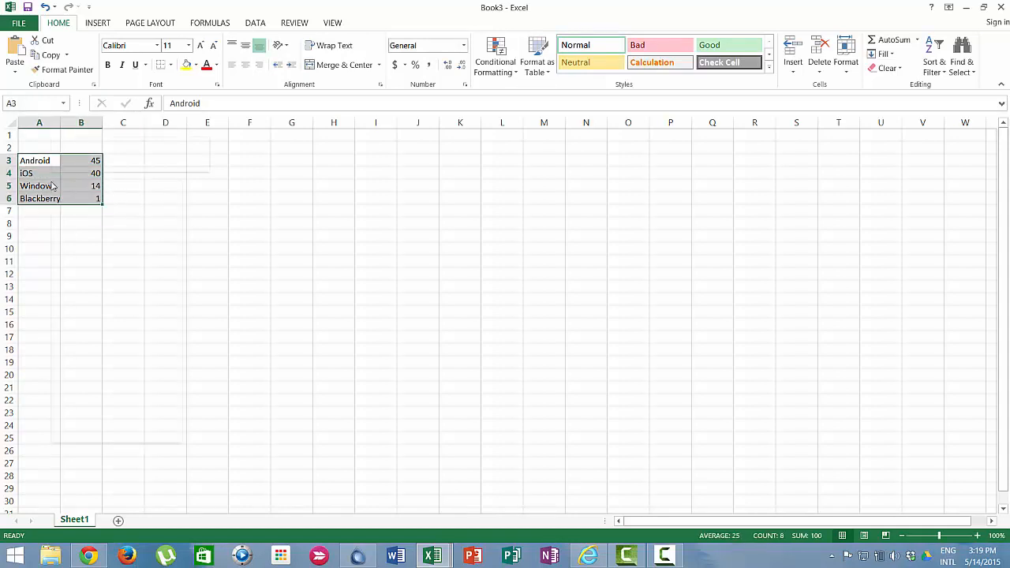
right_click(52, 182)
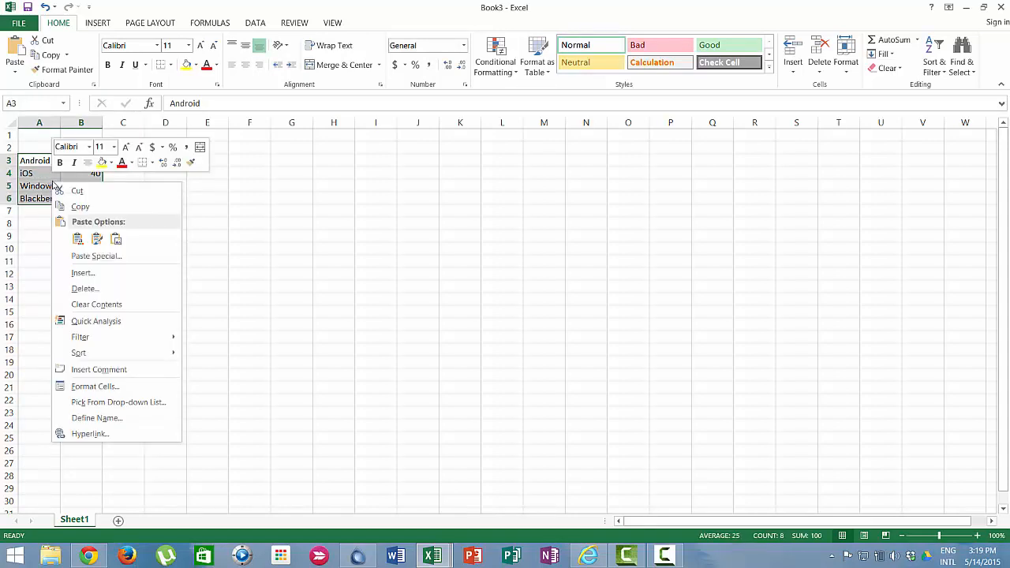
left_click(105, 322)
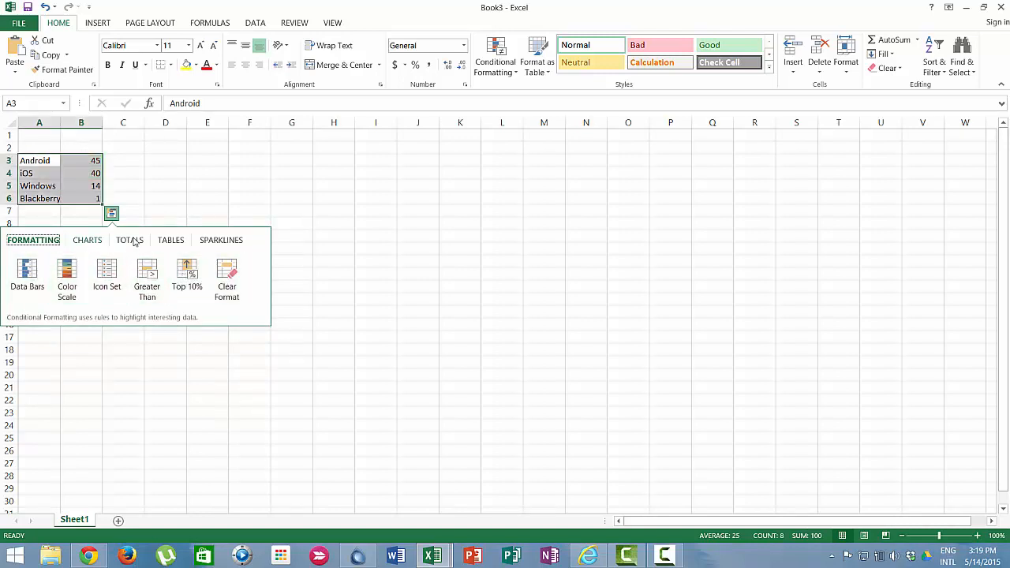
left_click(92, 243)
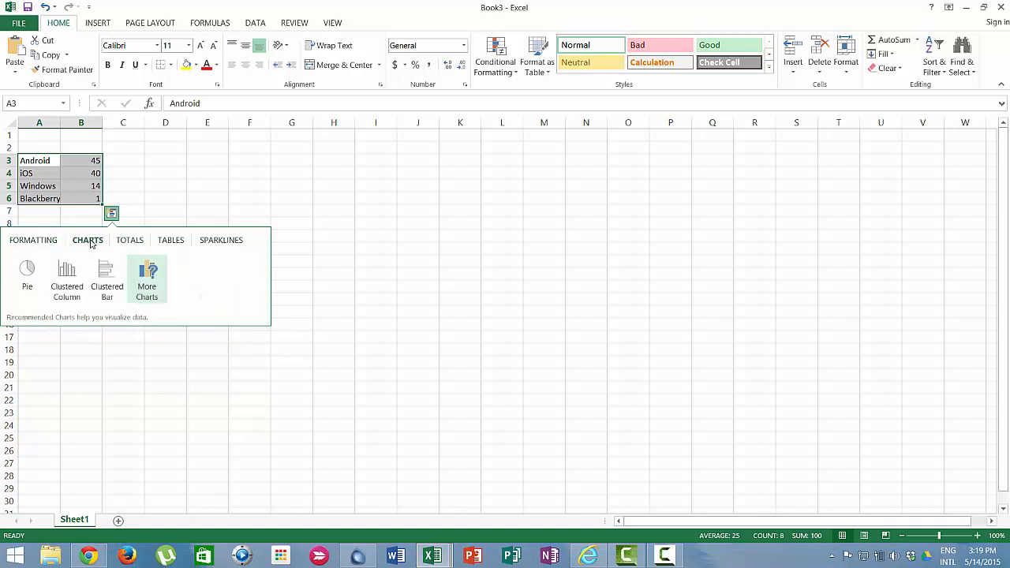
mouse_move(105, 285)
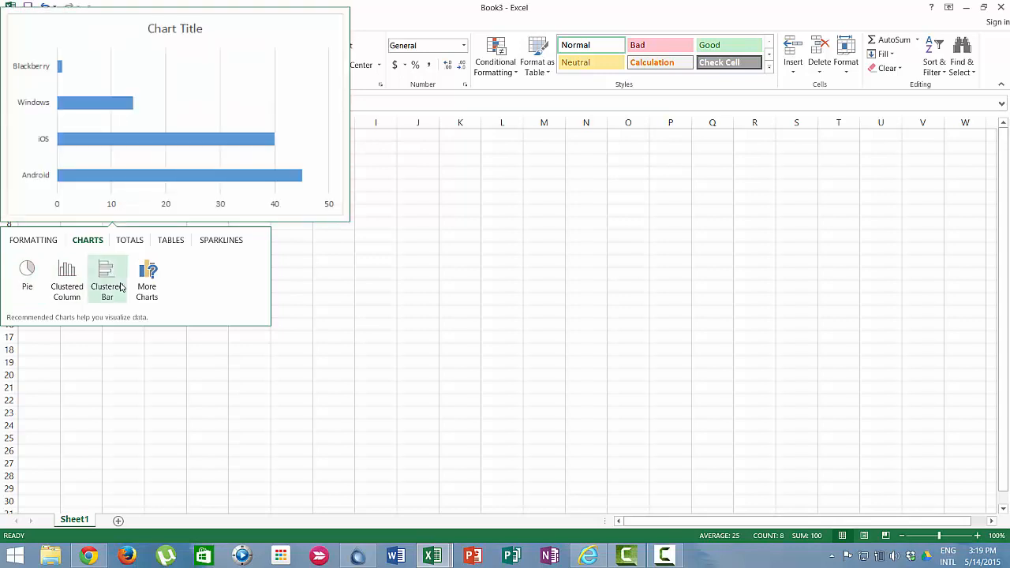
left_click(62, 280)
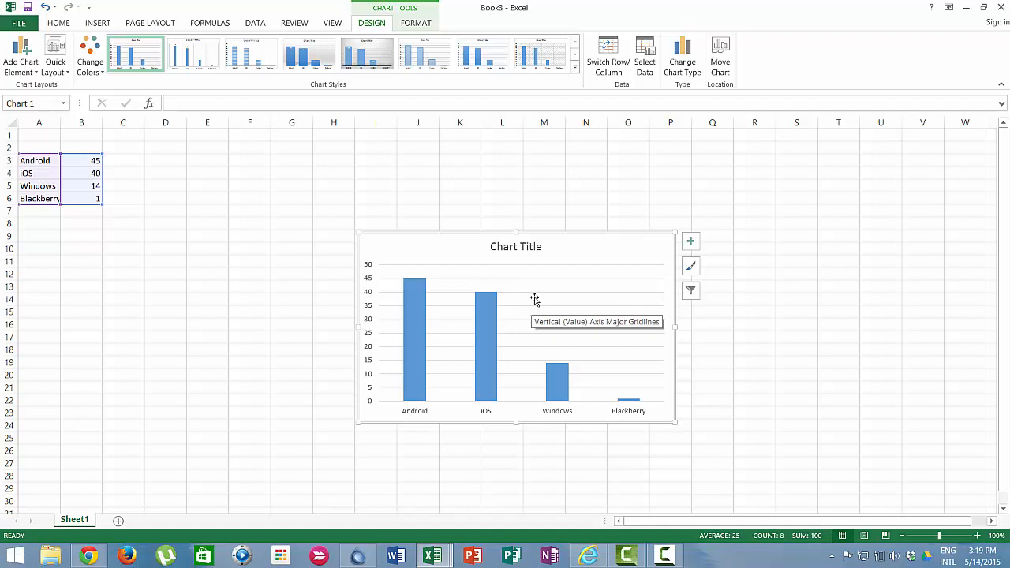
Step: Replace the column chart's title with "Operating System Preference"
double_click(540, 247)
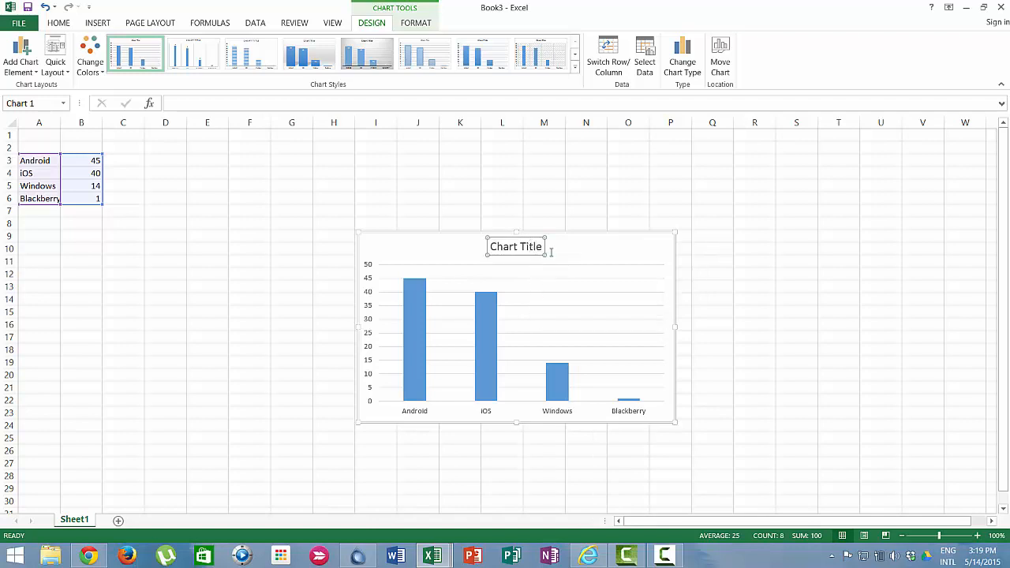
key("BackSpace")
key("BackSpace")
key("BackSpace")
key("BackSpace")
key("BackSpace")
key("BackSpace")
key("BackSpace")
key("BackSpace")
key("BackSpace")
key("BackSpace")
key("BackSpace")
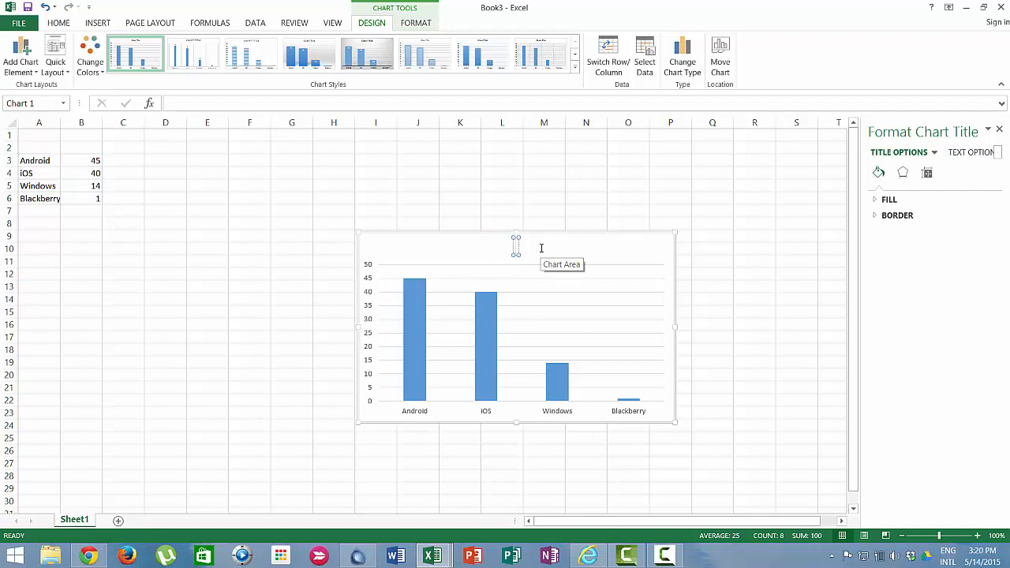
type("Operating Syste")
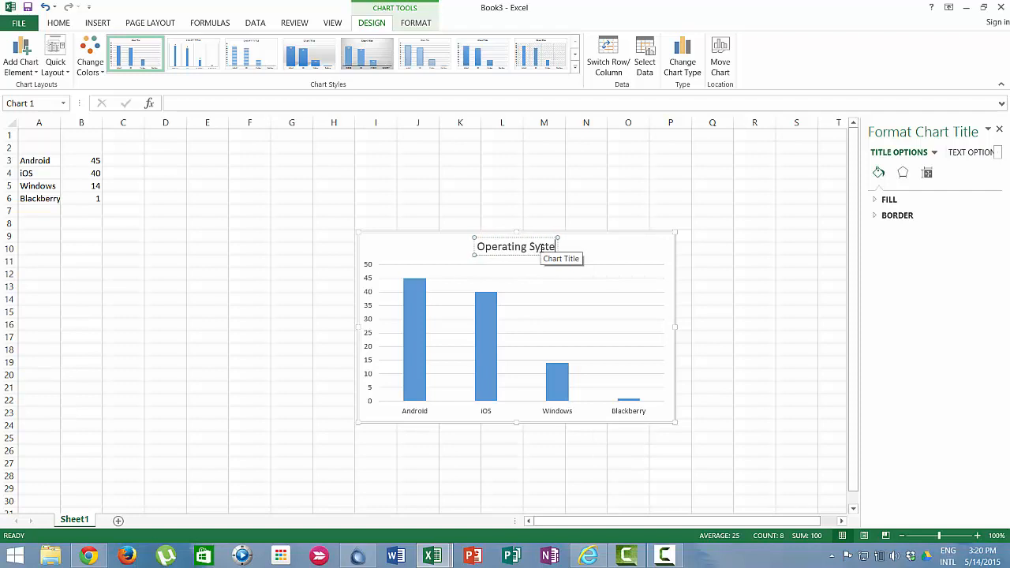
type("m Preference")
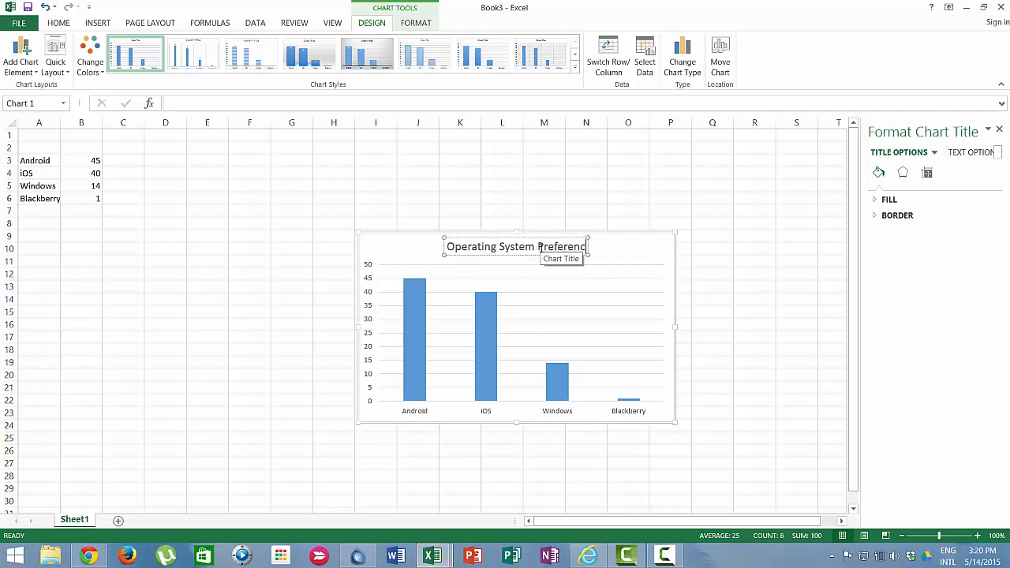
left_click(601, 290)
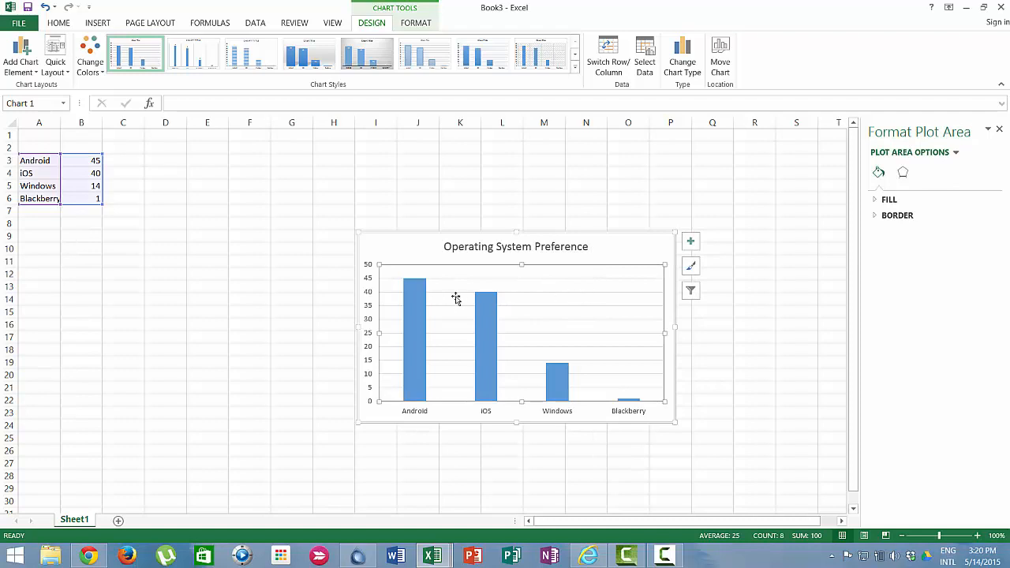
Step: Add axis titles to the column chart and rename the horizontal axis title to "OS"
left_click(692, 246)
left_click(719, 271)
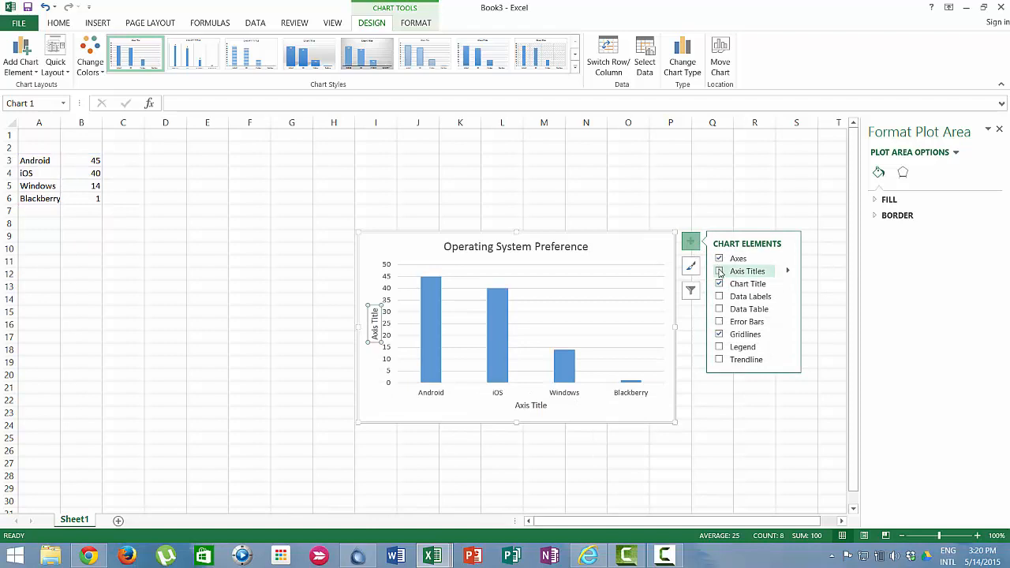
left_click(540, 405)
left_click(549, 405)
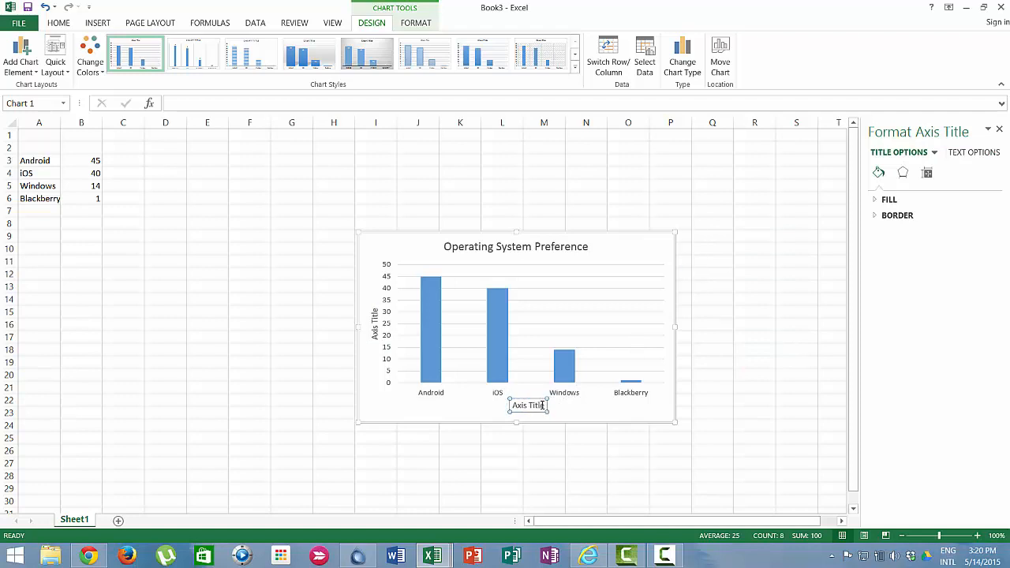
double_click(544, 405)
key("BackSpace")
key("BackSpace")
key("BackSpace")
key("BackSpace")
key("BackSpace")
key("BackSpace")
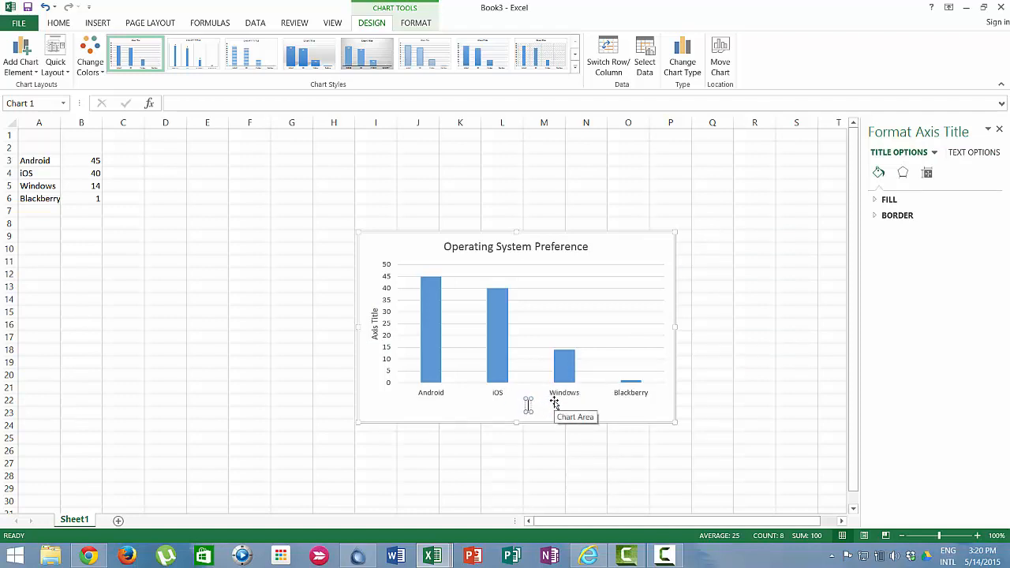
type("OS")
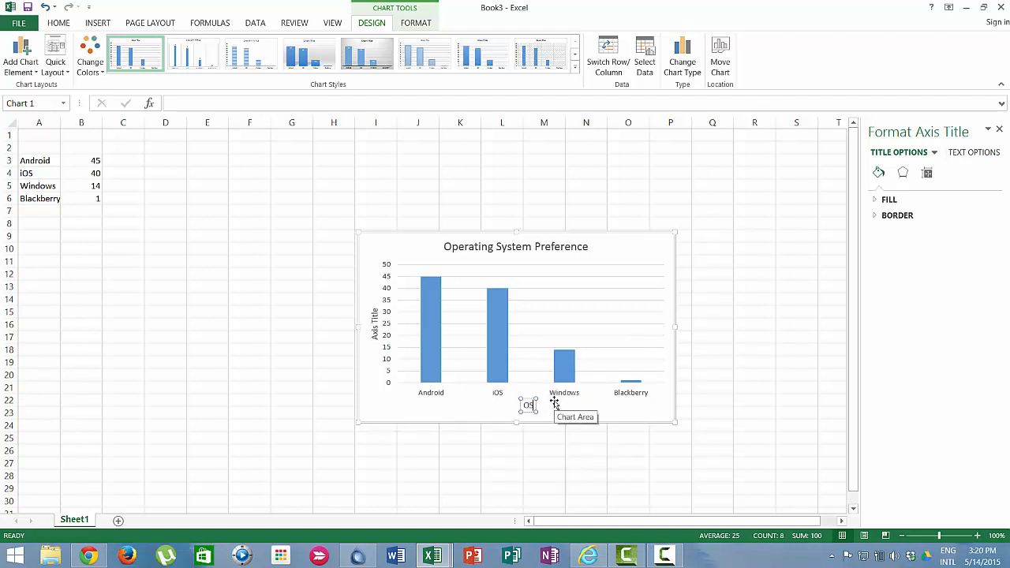
Step: Rename the column chart's vertical axis title to "Preference Totals" and deselect the chart
left_click(375, 325)
double_click(375, 316)
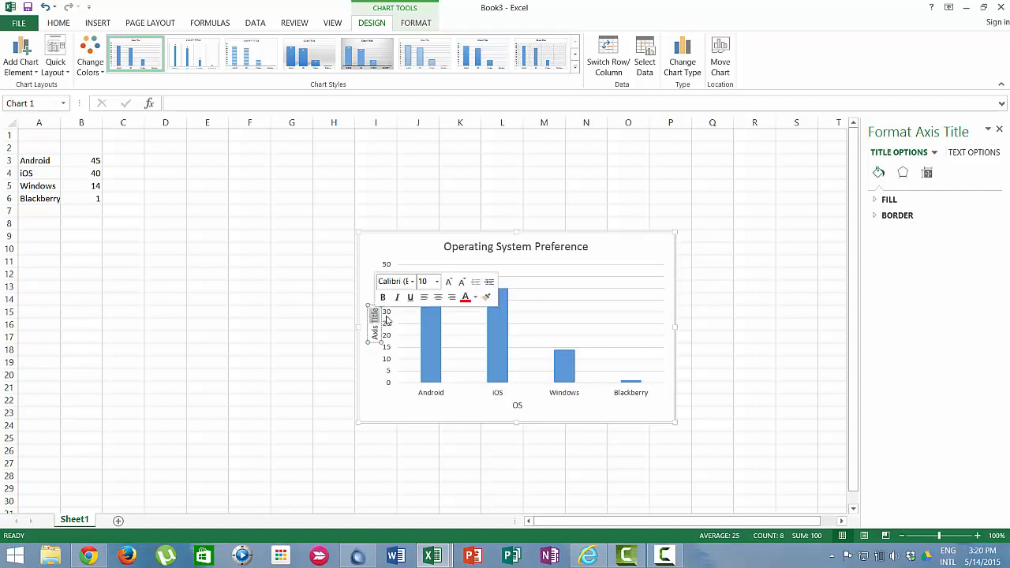
key("BackSpace")
key("BackSpace")
key("BackSpace")
key("BackSpace")
key("BackSpace")
key("BackSpace")
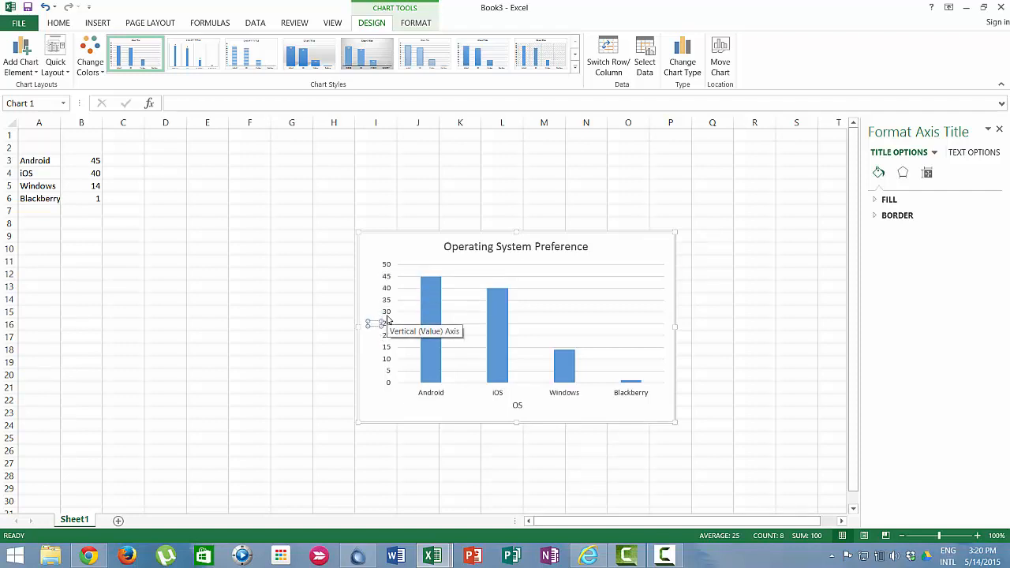
type("Preference Totals")
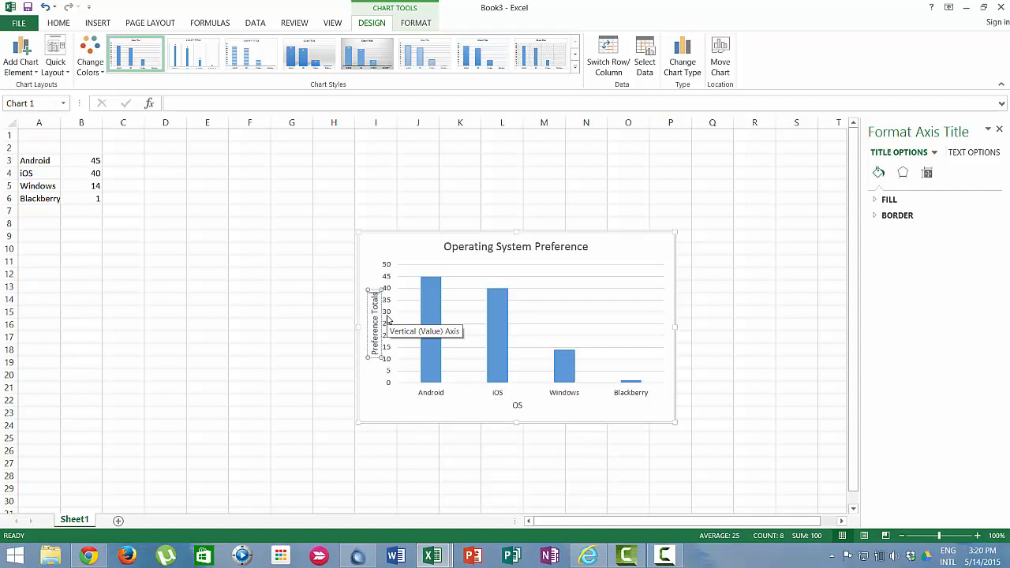
left_click(466, 194)
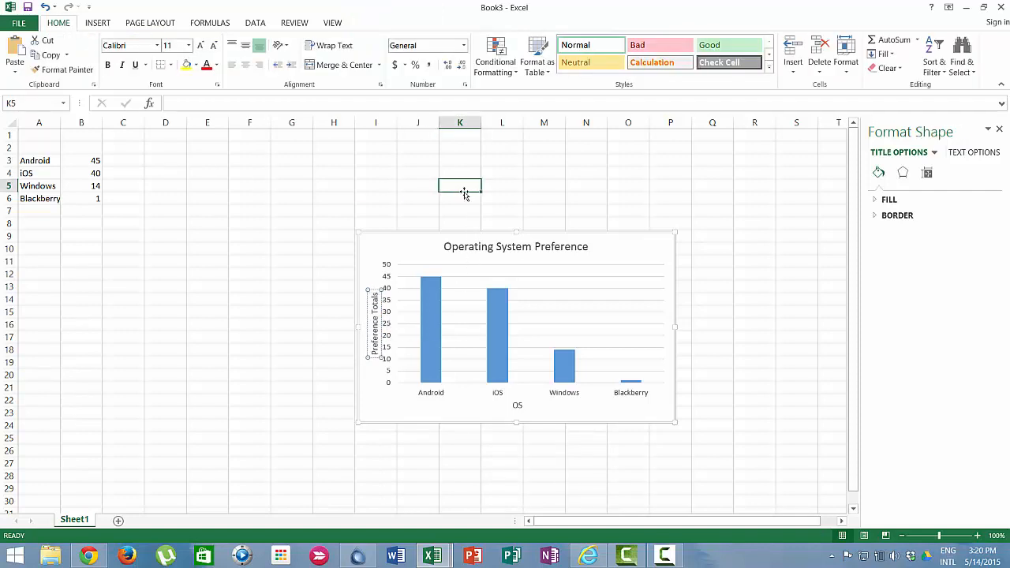
left_click(653, 199)
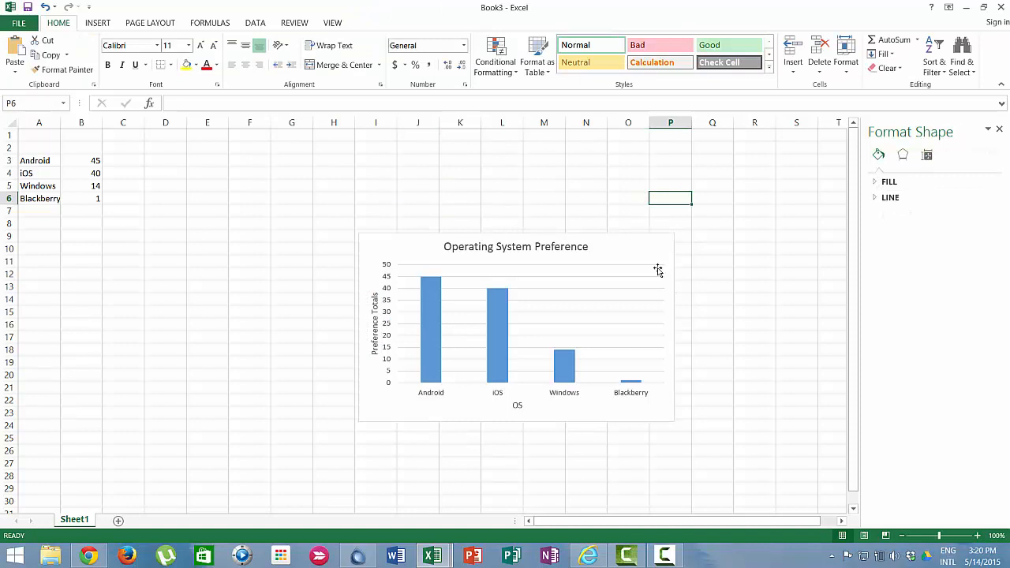
left_click(587, 266)
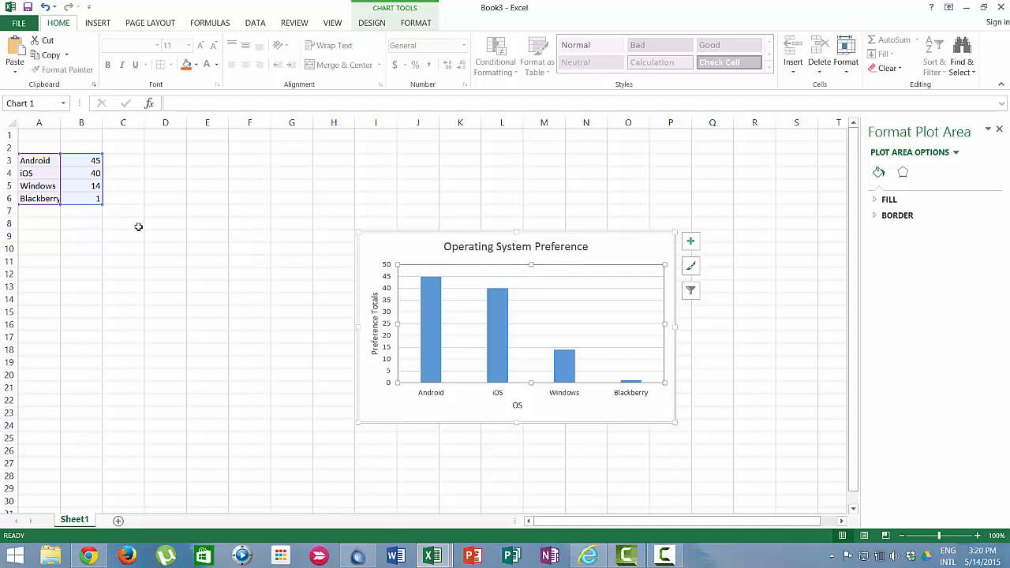
right_click(67, 186)
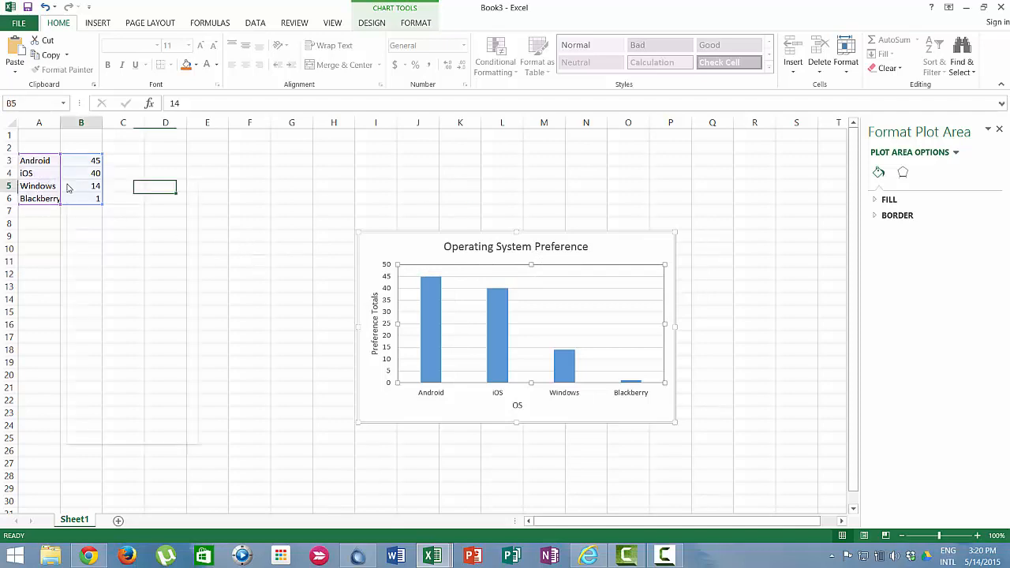
left_click(225, 178)
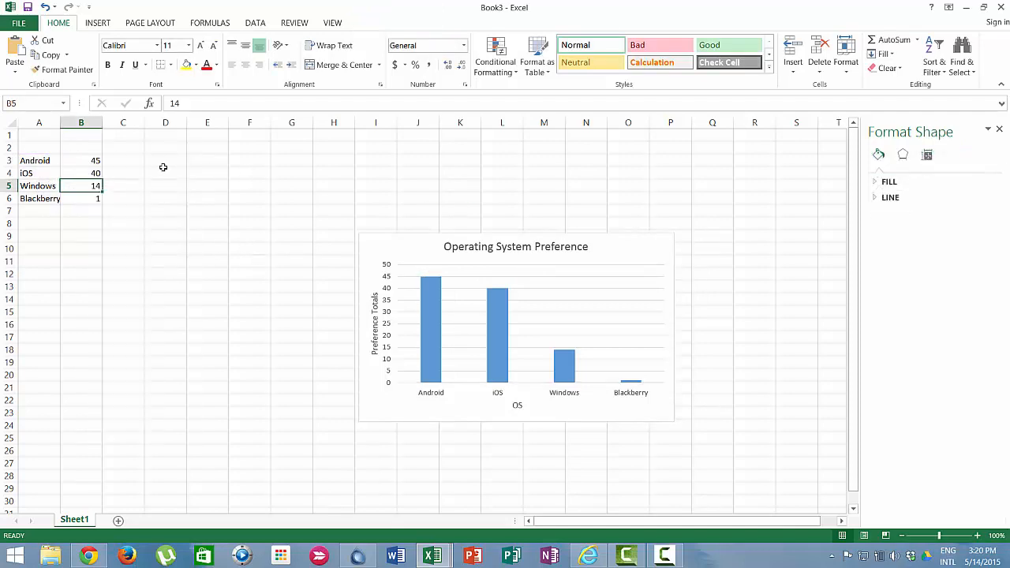
Step: Insert a pie chart from the data in A3:B6 using Quick Analysis
left_click_drag(36, 161, 93, 199)
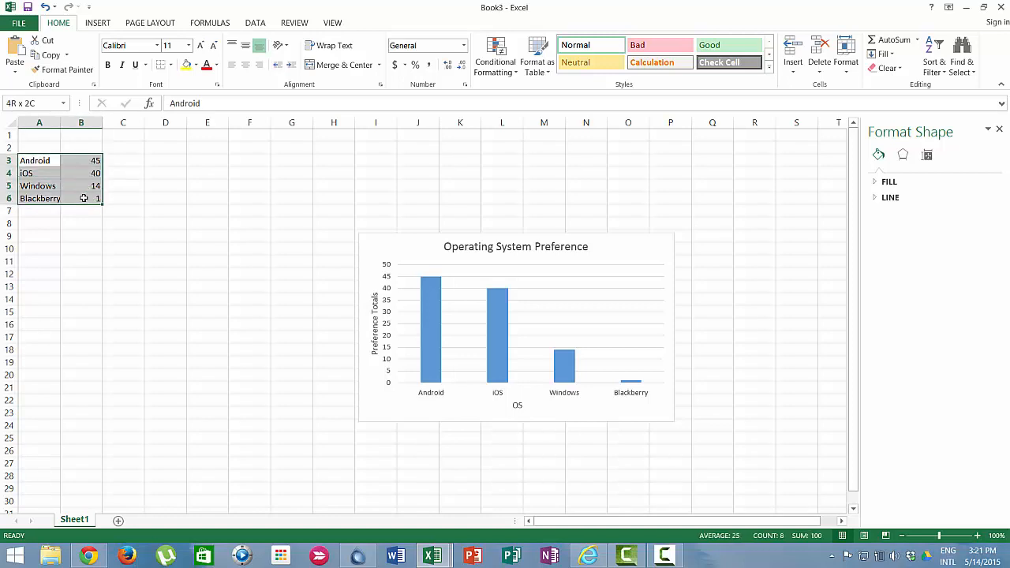
right_click(72, 188)
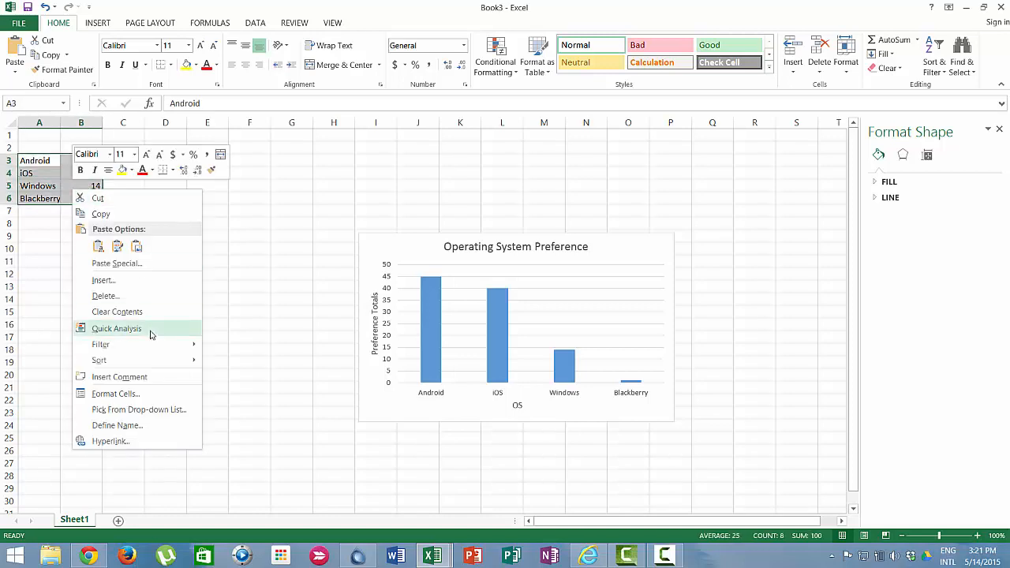
left_click(151, 335)
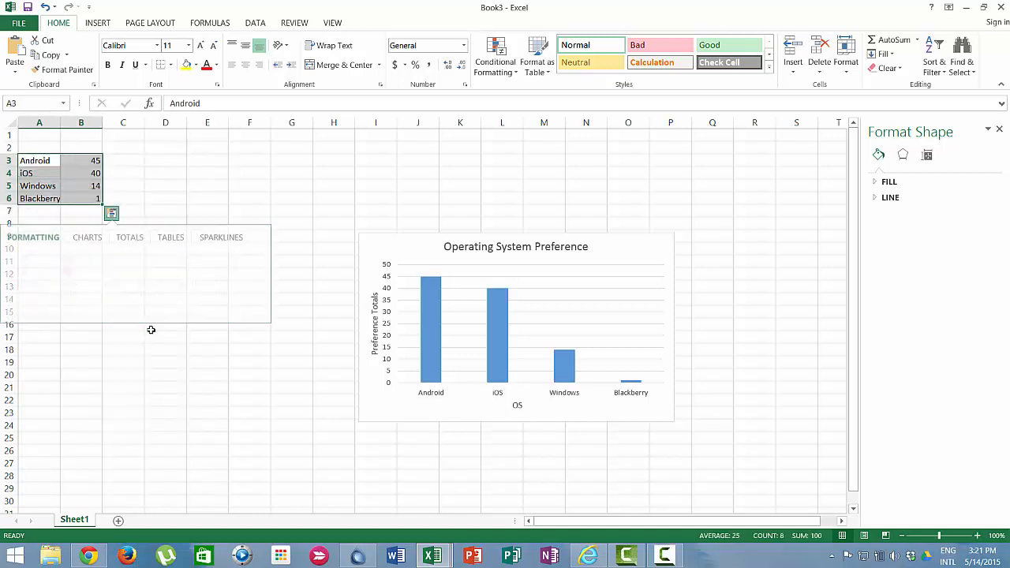
left_click(83, 241)
left_click(40, 266)
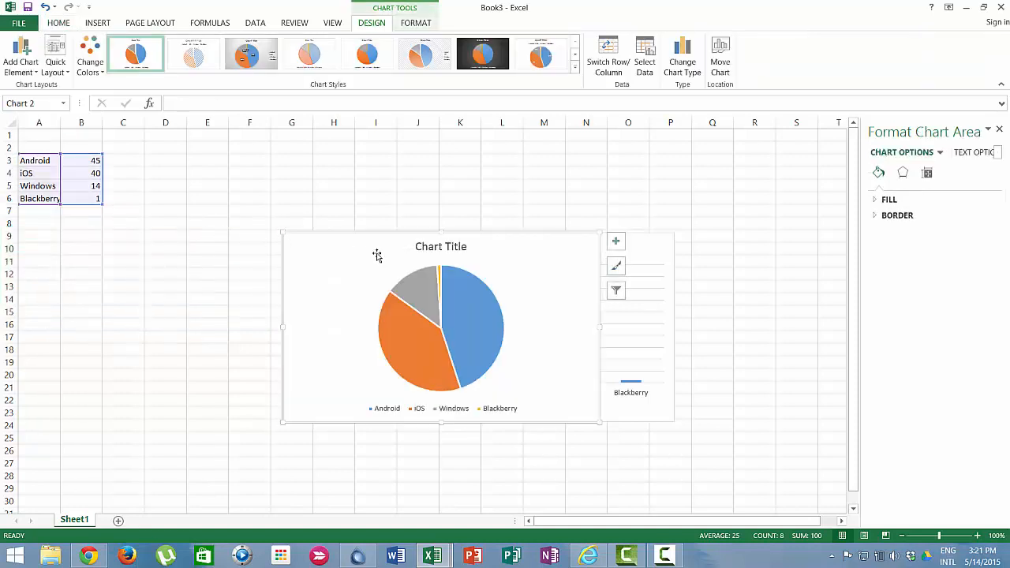
Step: Move the pie chart beside the column chart, below the data, and label its slices with data callouts
mouse_move(370, 258)
left_mouse_down()
mouse_move(318, 205)
mouse_move(182, 232)
mouse_move(102, 288)
mouse_move(120, 276)
left_mouse_up()
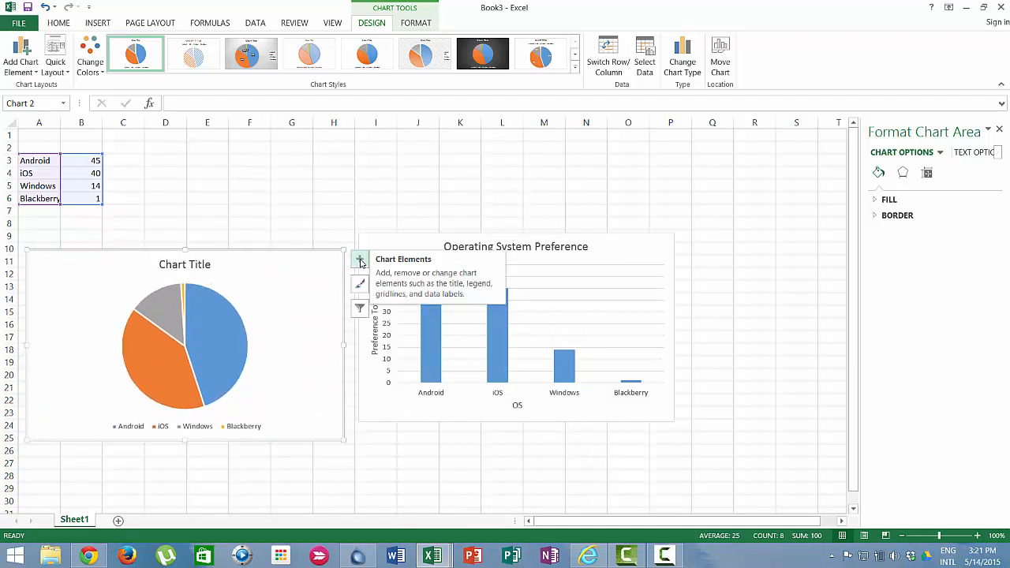
left_click(361, 261)
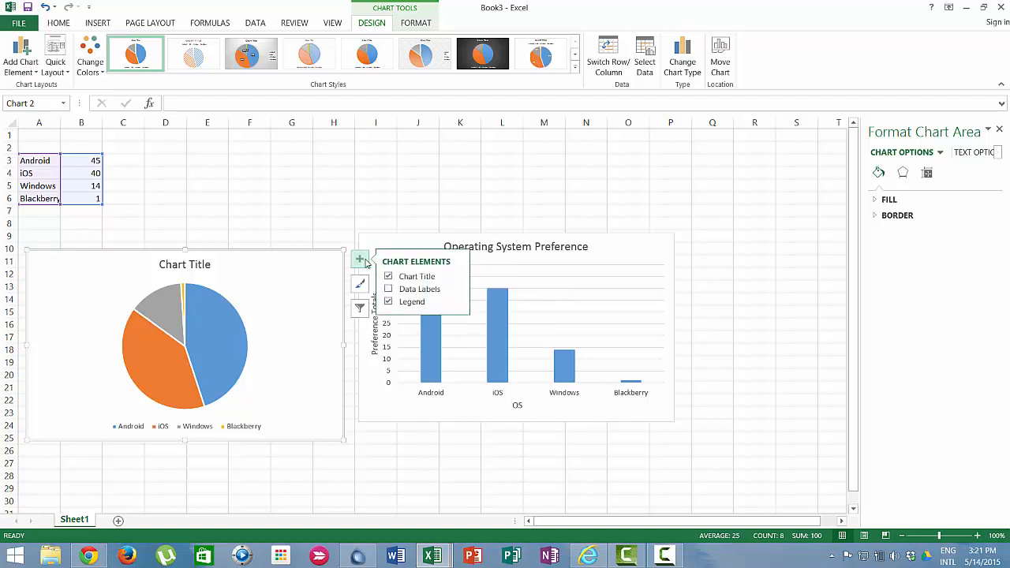
left_click(388, 290)
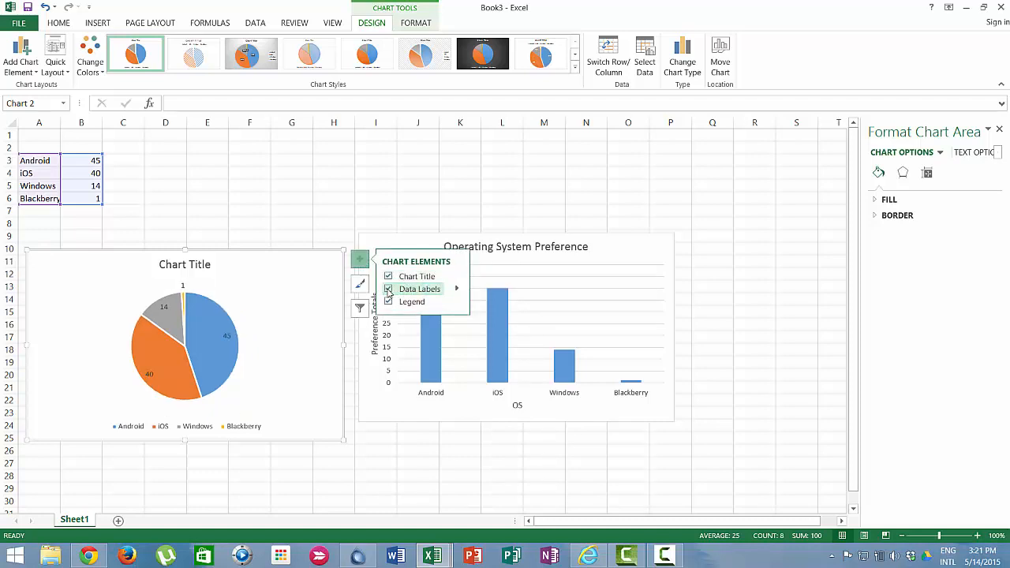
left_click(456, 289)
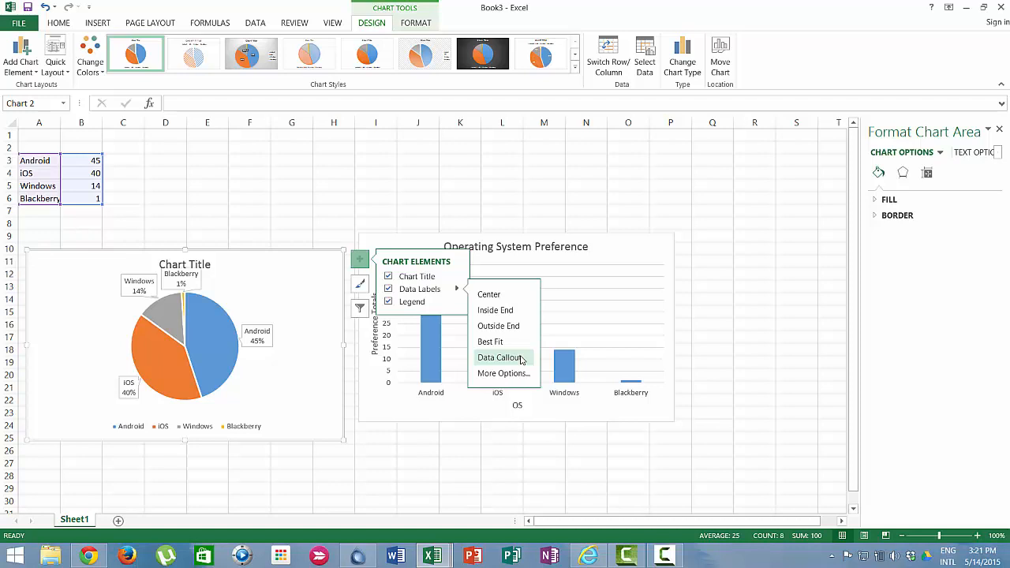
left_click(521, 359)
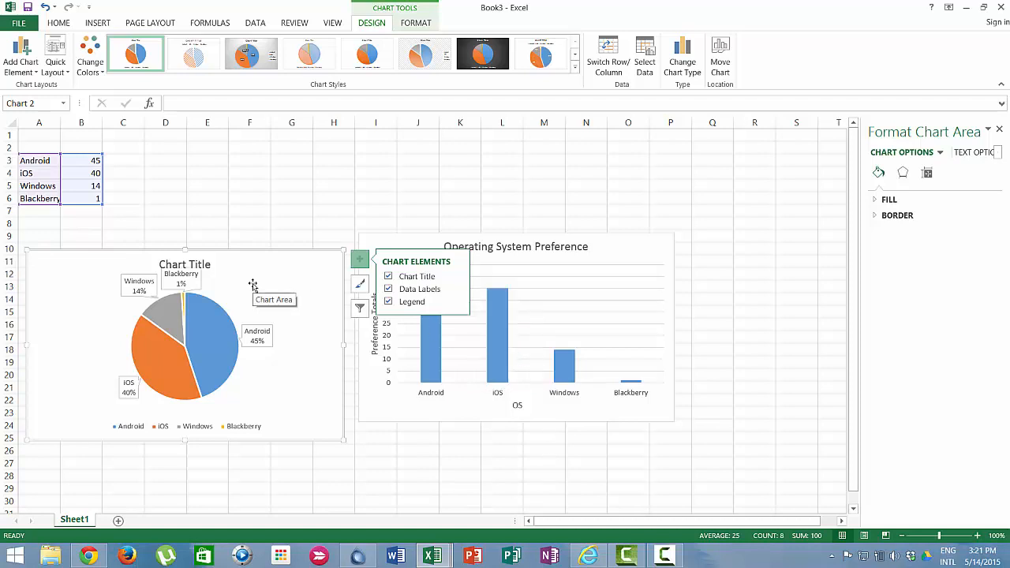
Step: Shift the pie chart's title right, clear of the Blackberry callout, rename it "OS Preference", and nudge the chart slightly
left_click(202, 265)
left_click_drag(156, 262, 231, 267)
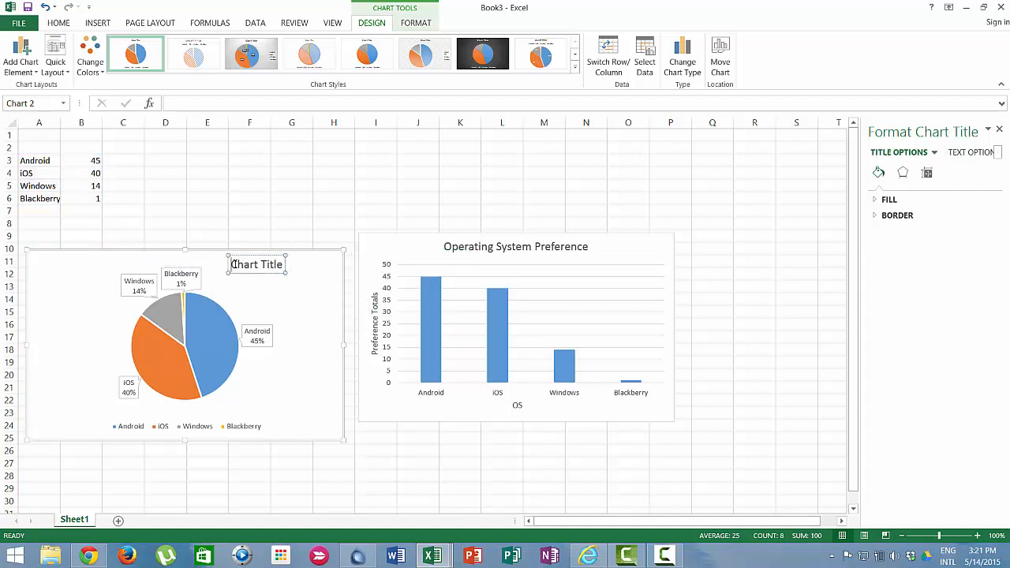
double_click(234, 265)
left_click(266, 265)
triple_click(265, 265)
type("OS")
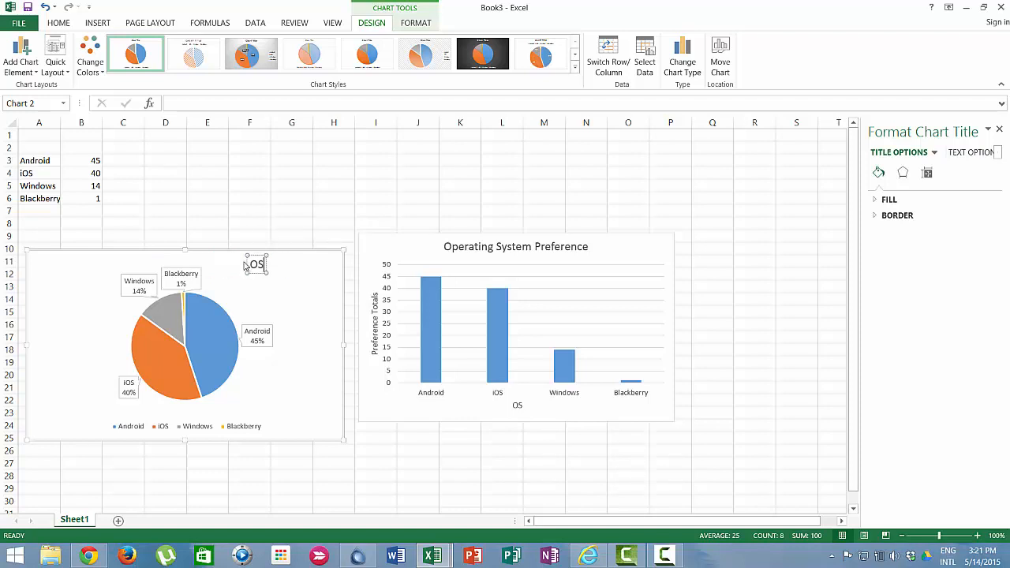
type(" Preferenc")
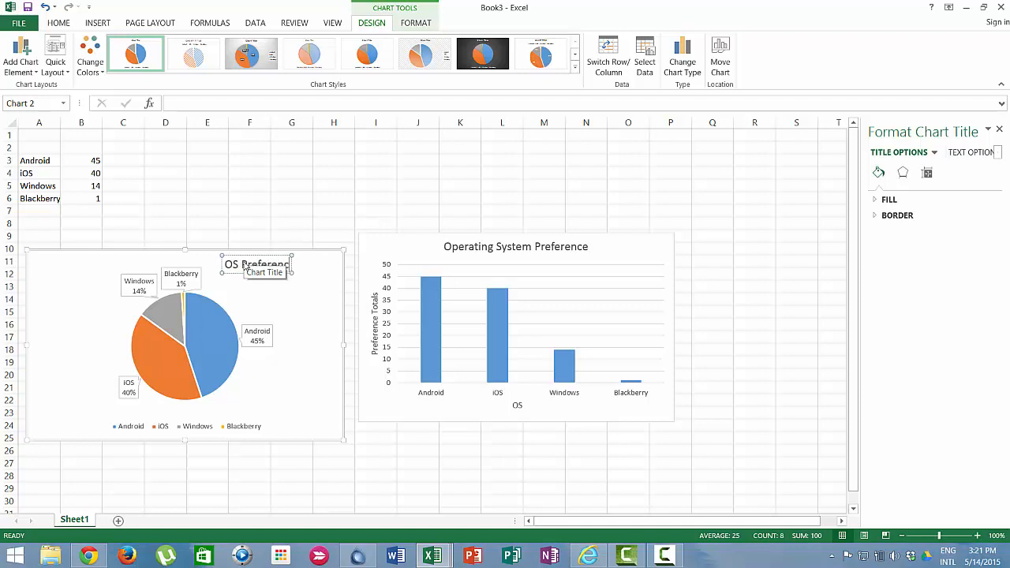
type("e")
left_click(299, 211)
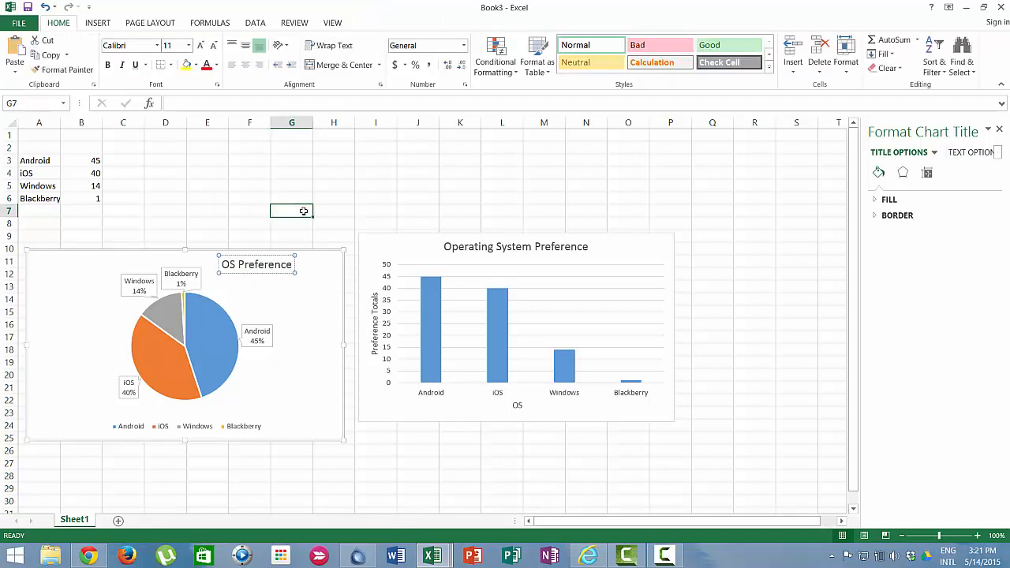
left_click_drag(296, 304, 300, 301)
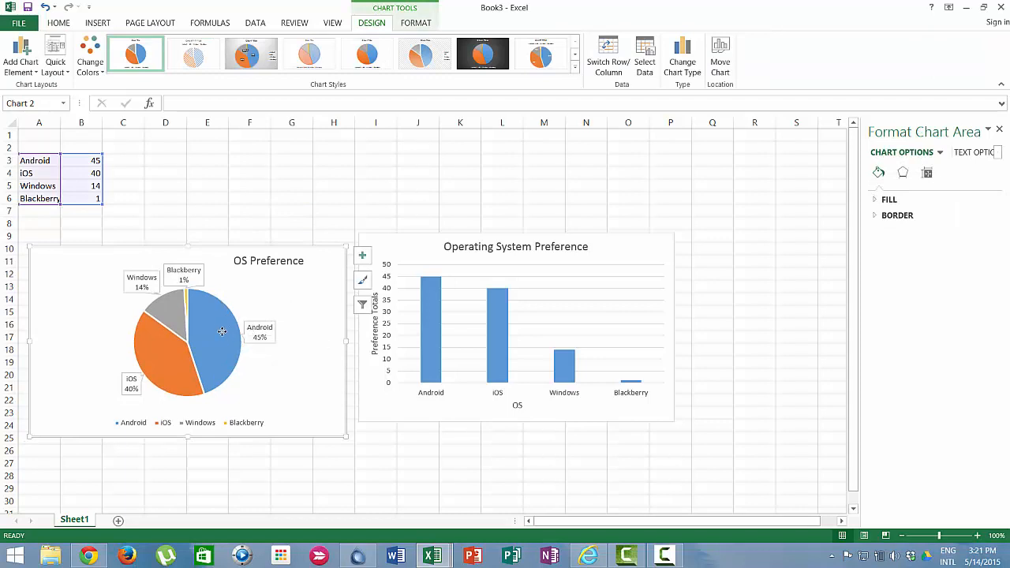
Step: Preview a colorful palette on the pie chart and on the column chart without applying it
left_click(235, 320)
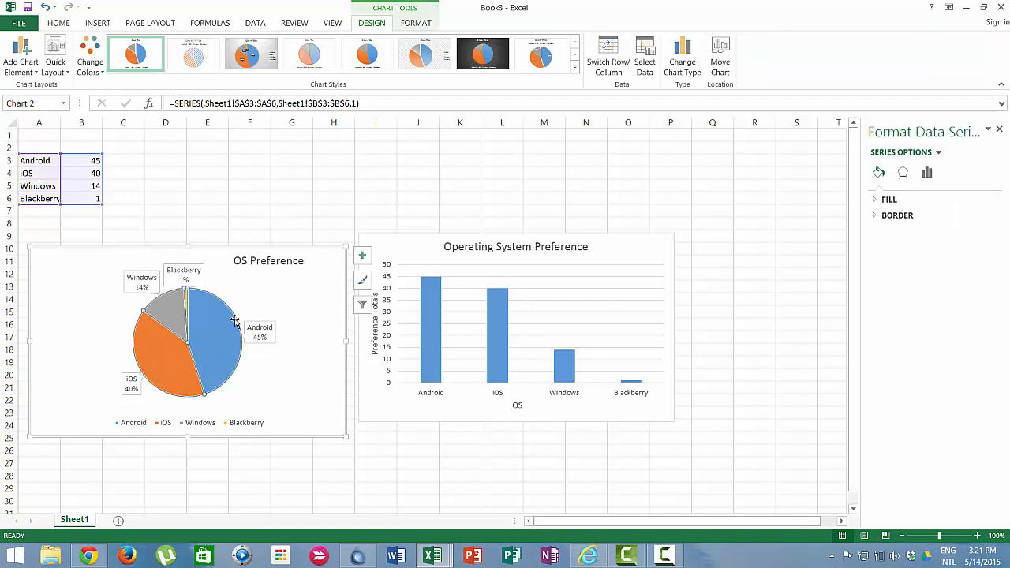
left_click(90, 60)
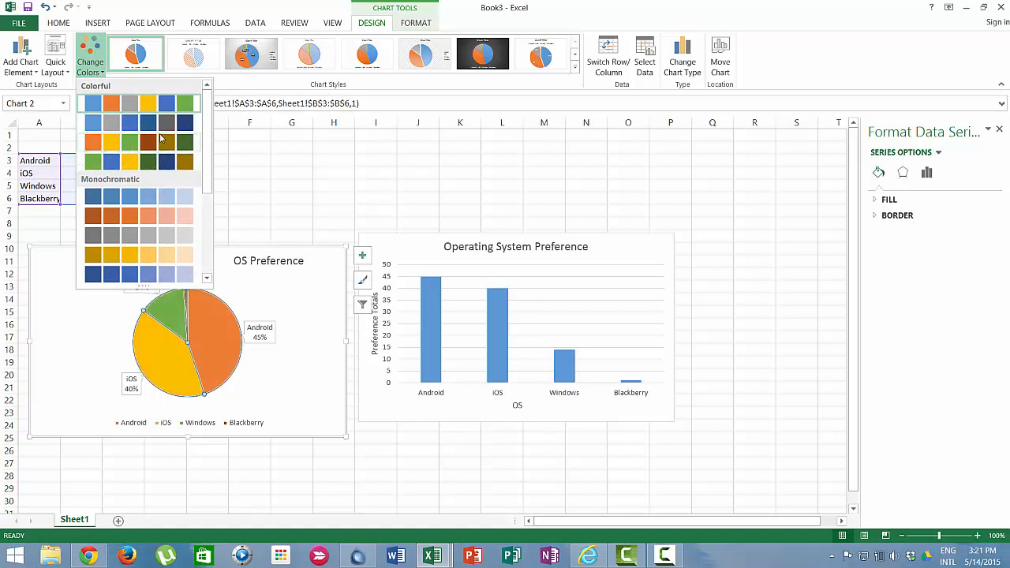
left_click(355, 200)
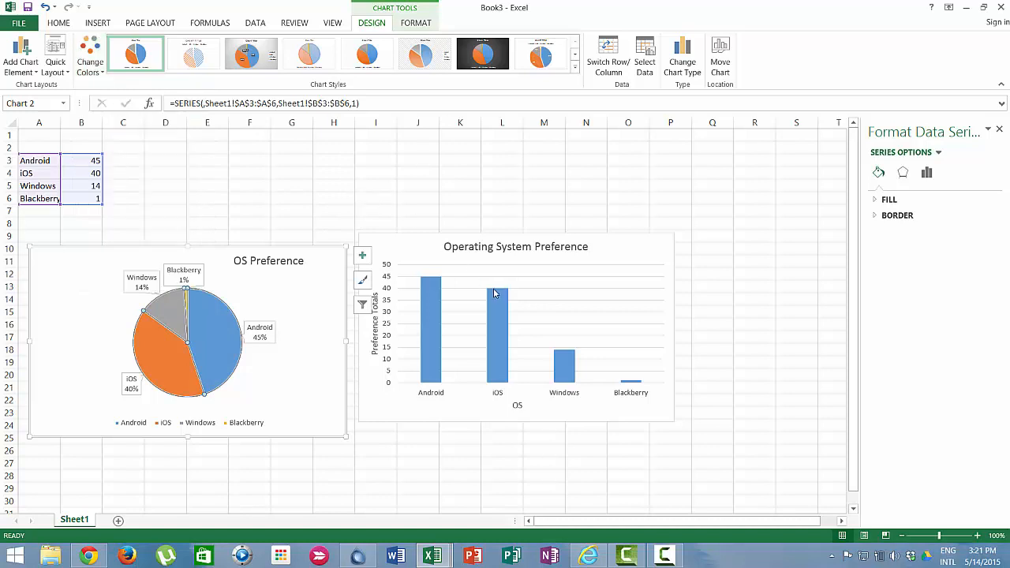
left_click(497, 304)
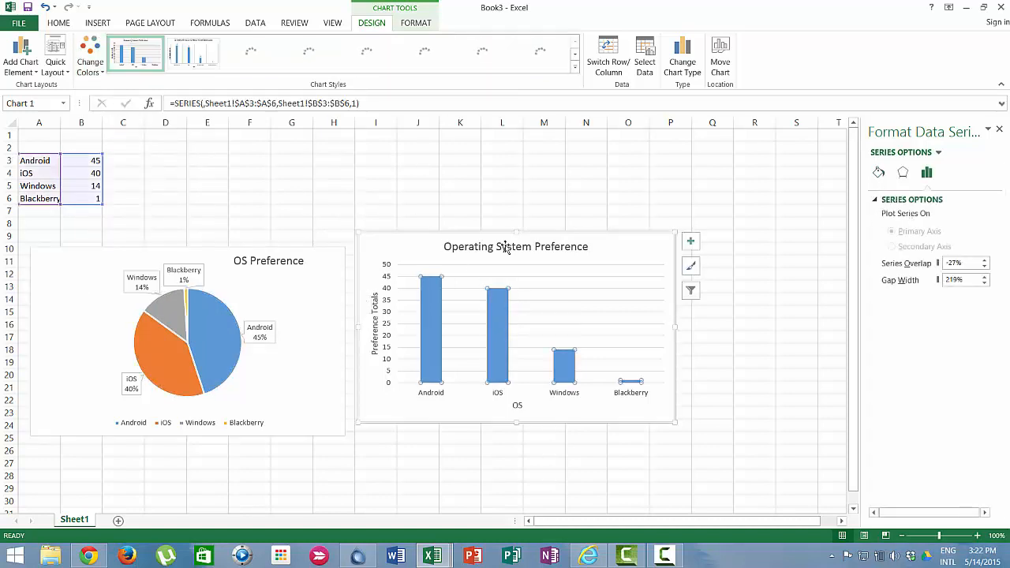
left_click(93, 71)
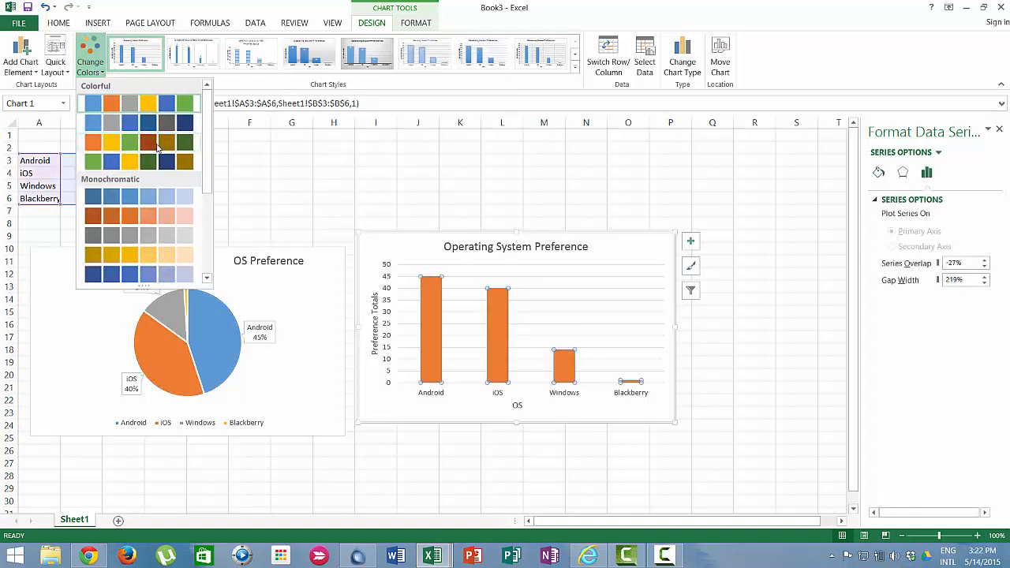
key("Escape")
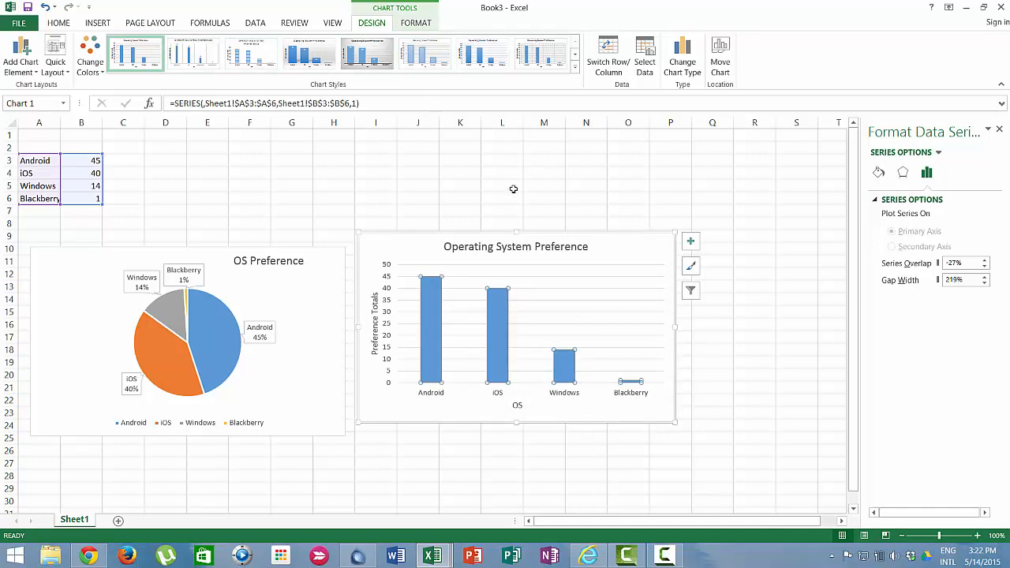
Step: Copy the column chart and paste it into a new blank Word document
right_click(615, 252)
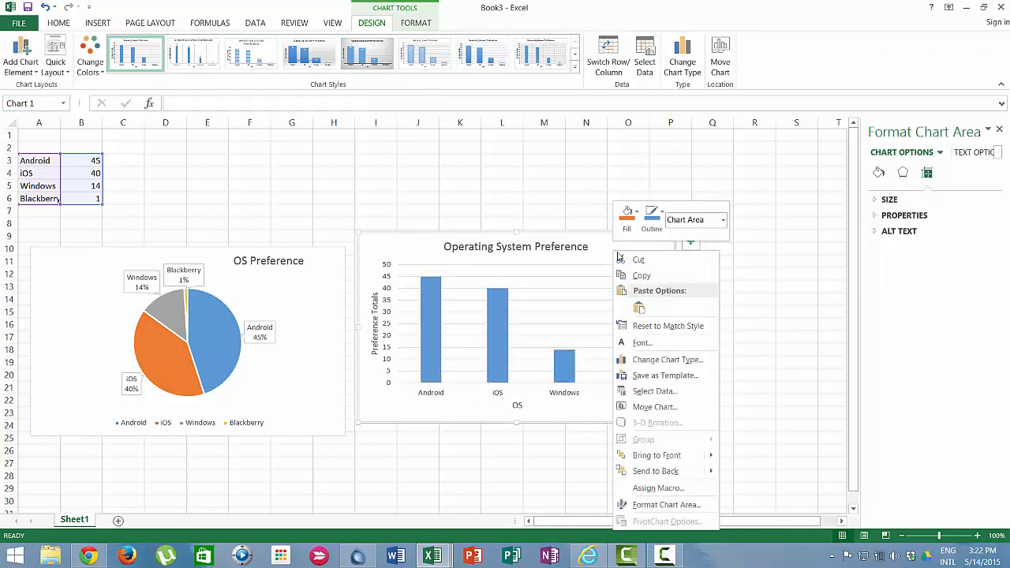
left_click(655, 277)
left_click(395, 556)
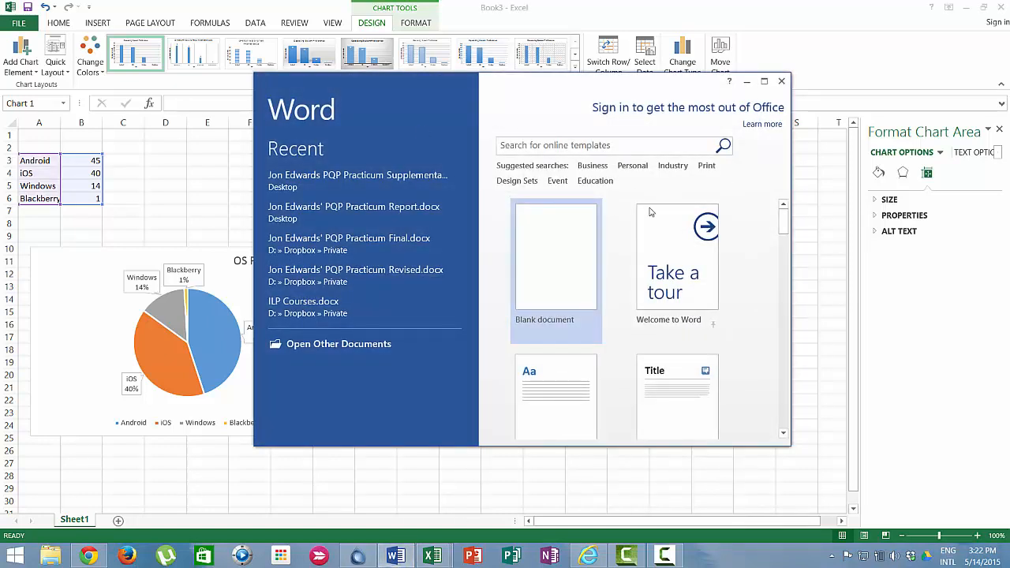
left_click(548, 265)
right_click(456, 242)
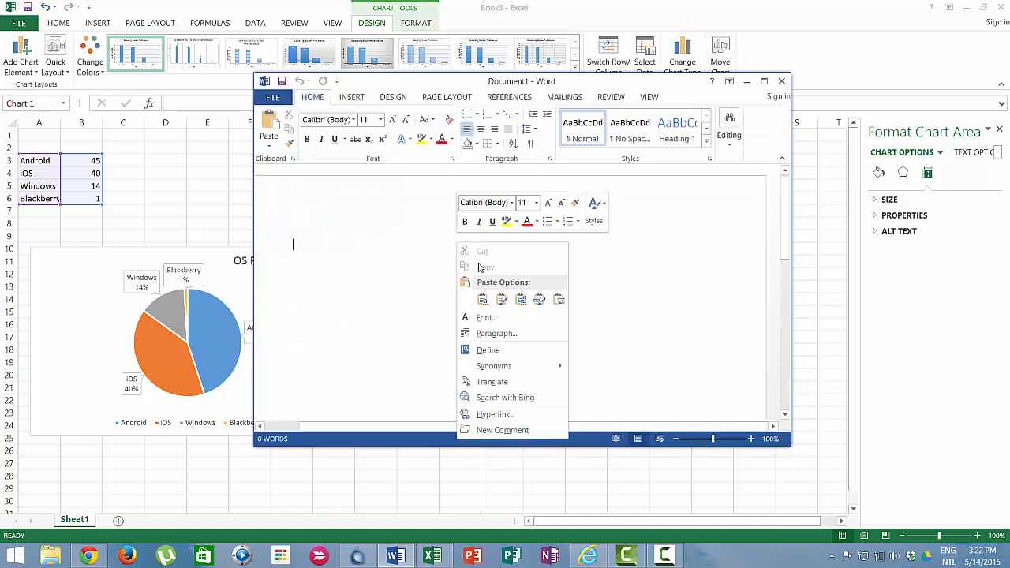
left_click(482, 299)
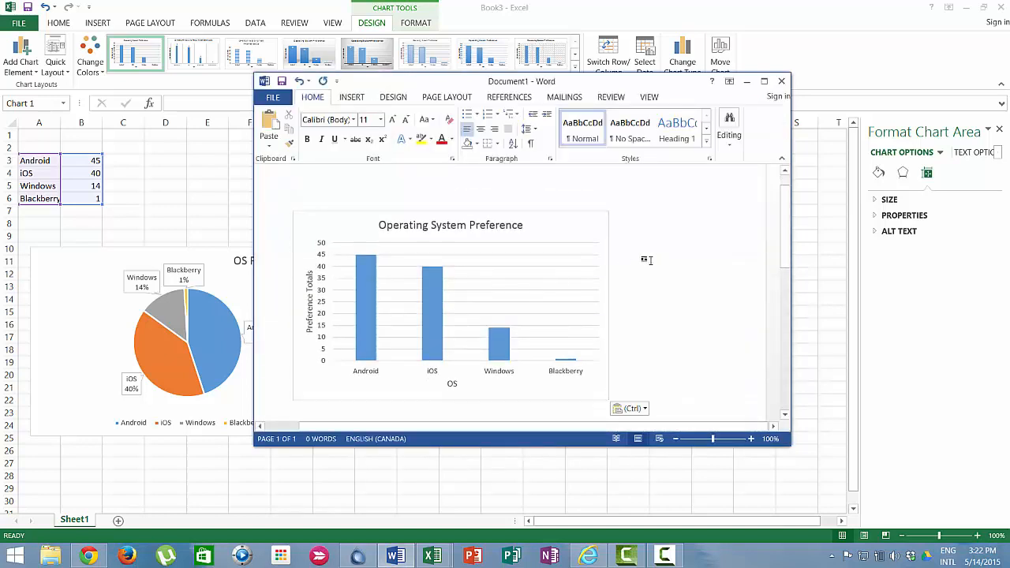